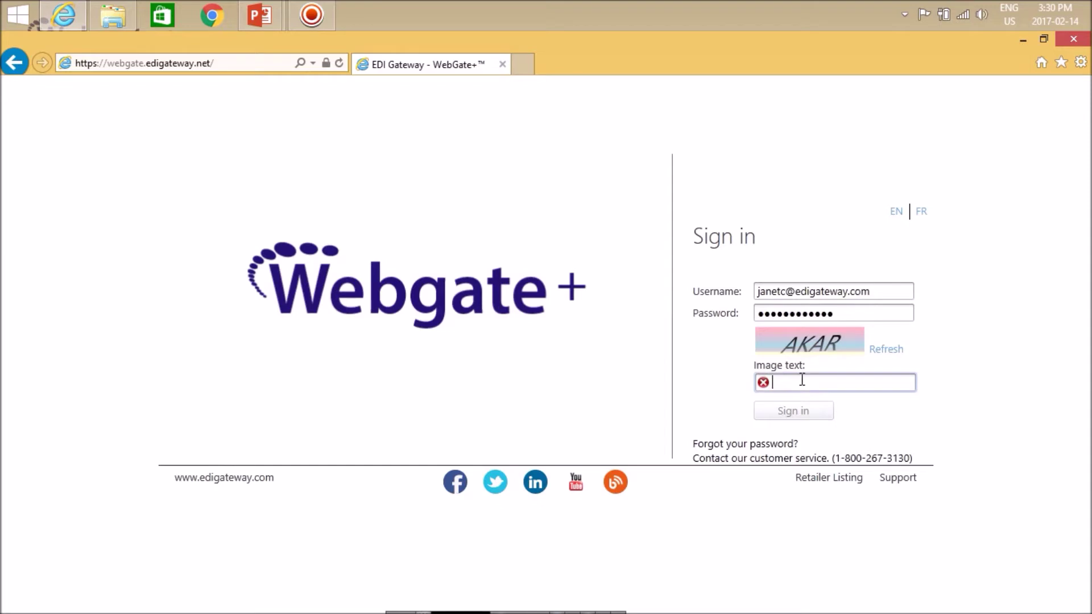
Sign in to the Webgate+ vendor account with the username, password and image verification text.
type("AKAR")
key("Return")
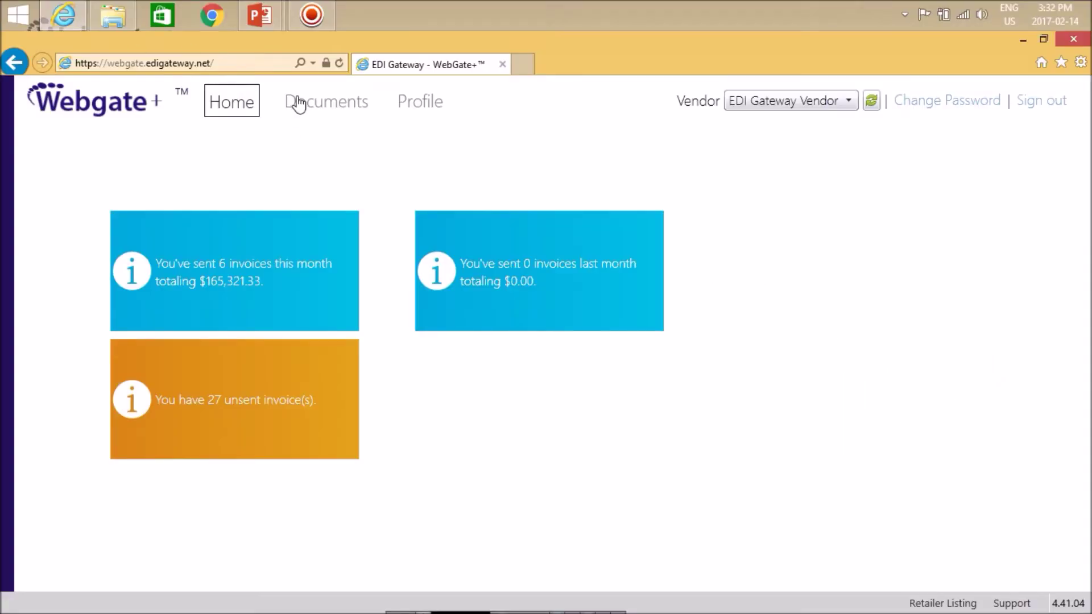
Start a new data entry invoice from the Documents area.
left_click(300, 103)
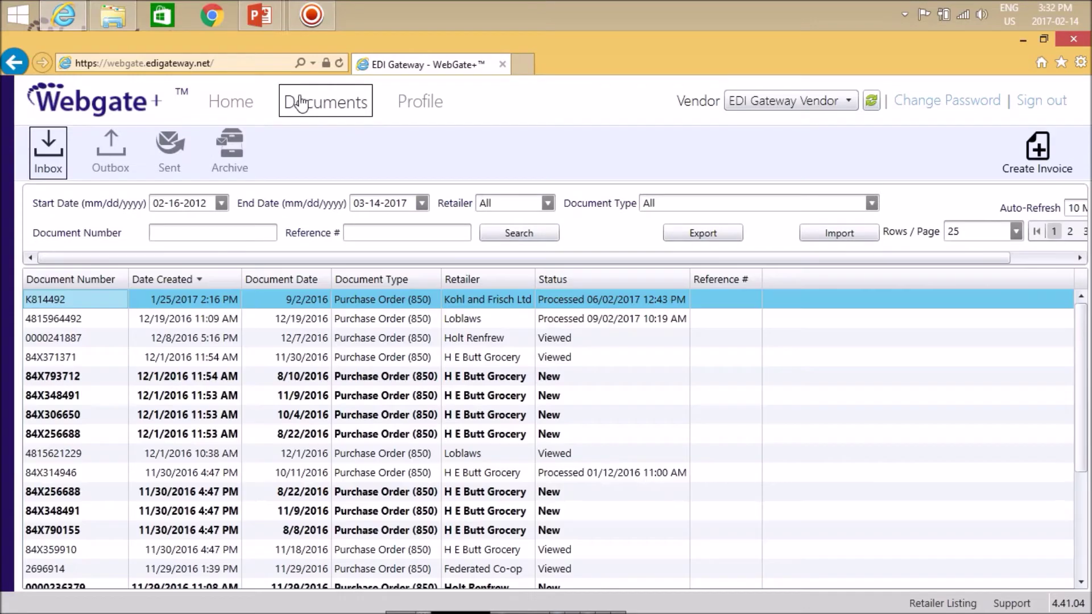
left_click(759, 149)
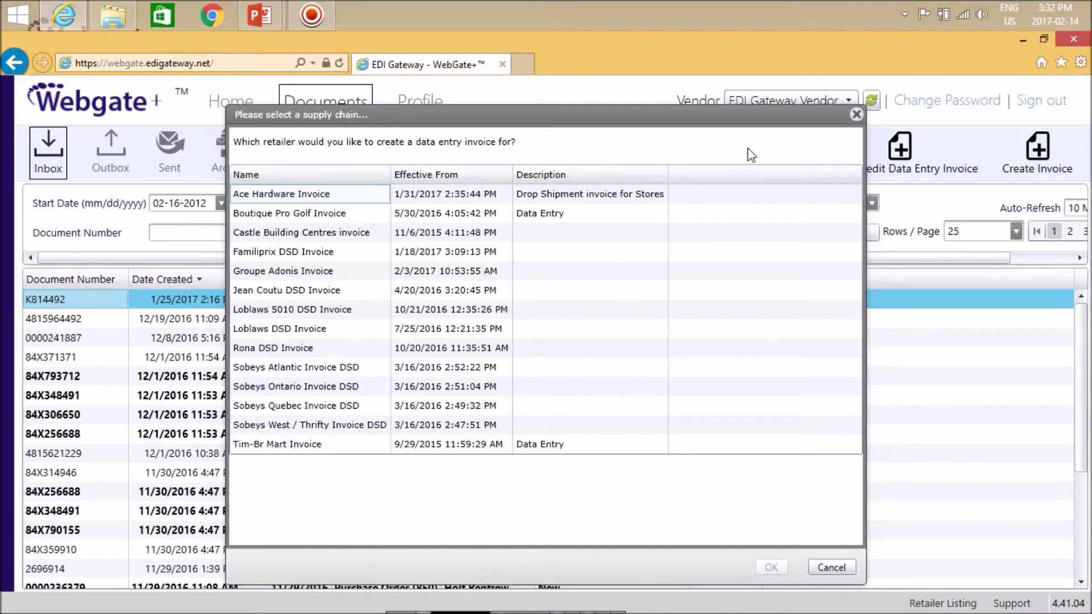
Choose the Sobeys Ontario Invoice DSD supply chain for the new invoice.
left_click(323, 387)
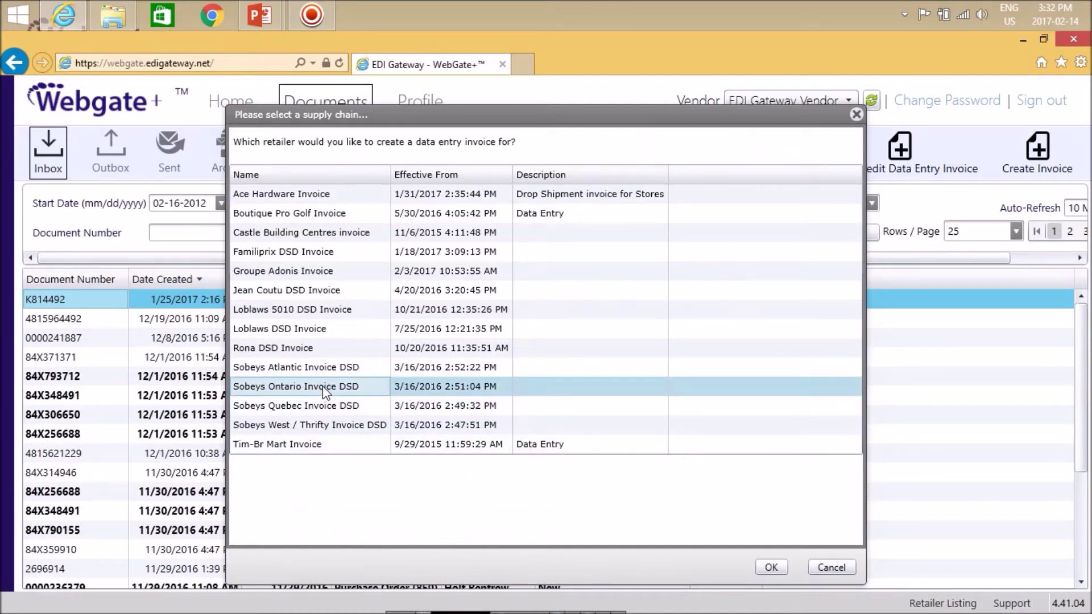
left_click(765, 570)
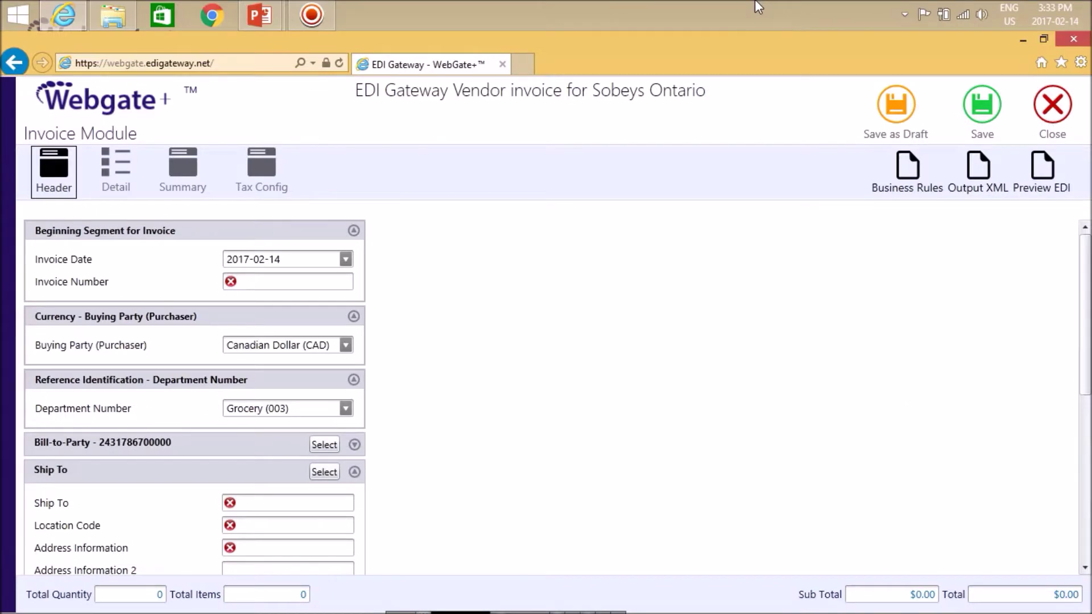
Enter invoice number DATA1234 and set Ship To to location code 6329, Mount Albert Foodland.
left_click(291, 283)
type("DATA1234")
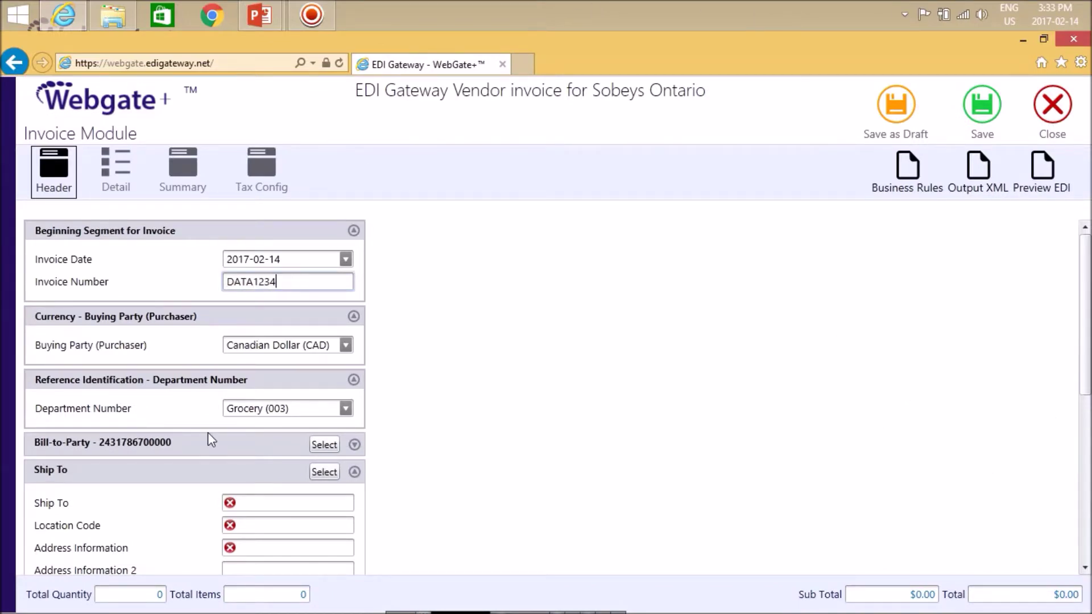
left_click(324, 472)
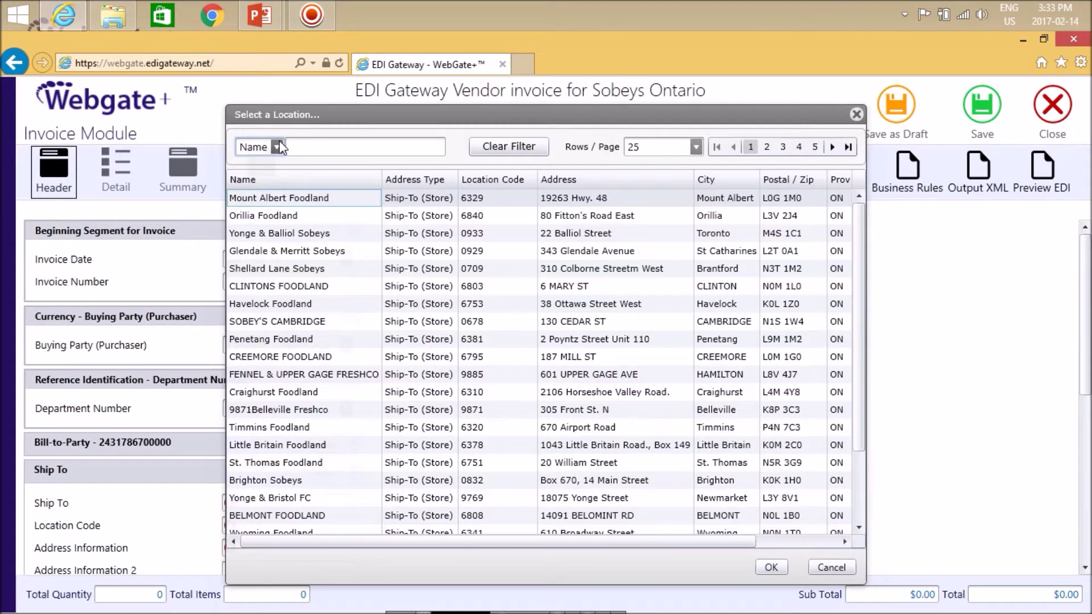
left_click(277, 147)
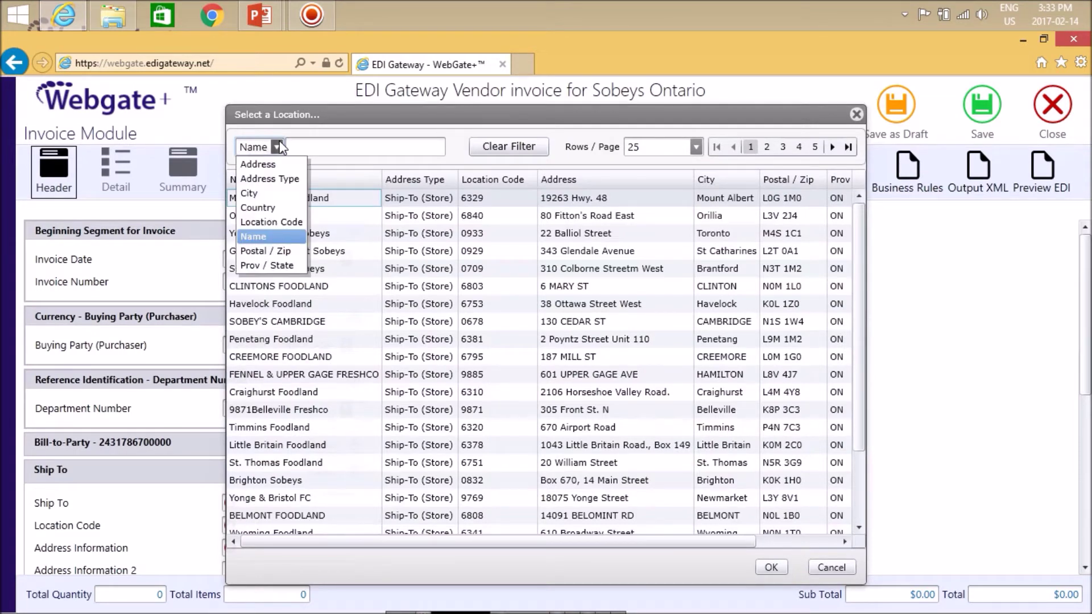
left_click(285, 221)
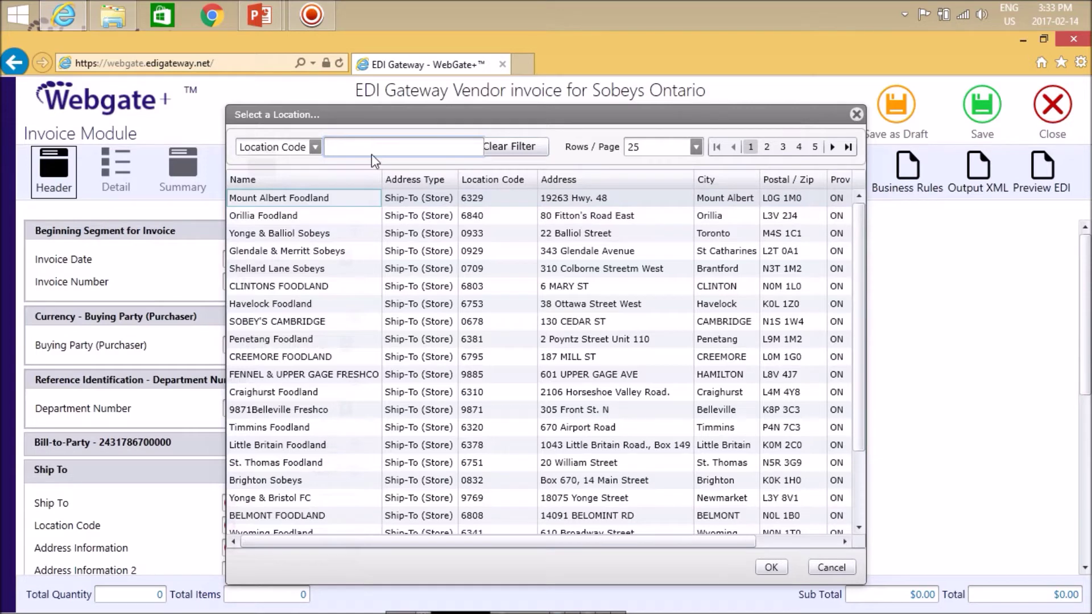
type("6329")
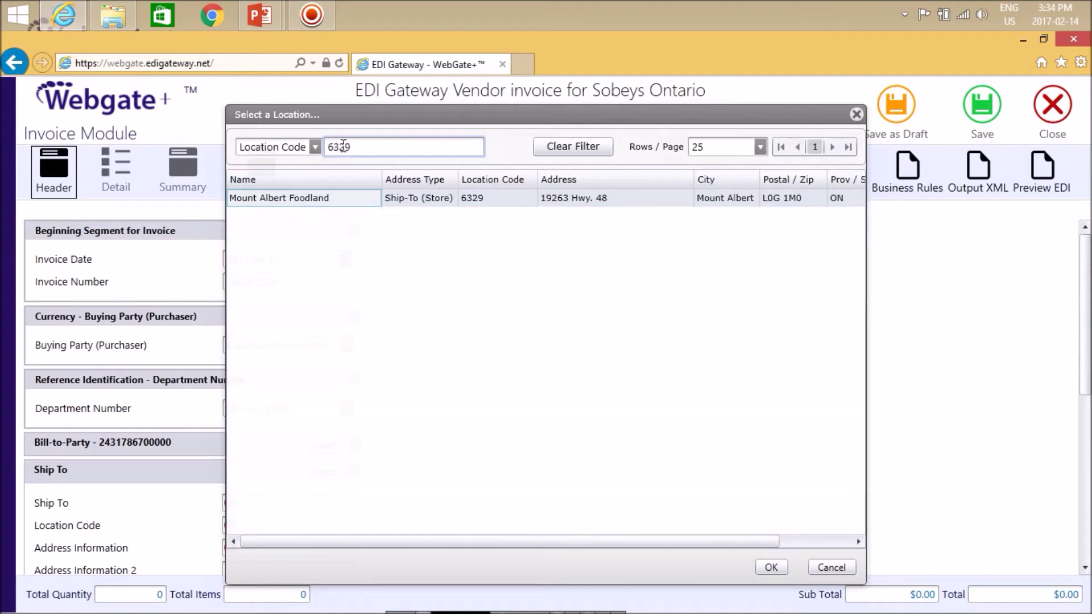
left_click(771, 566)
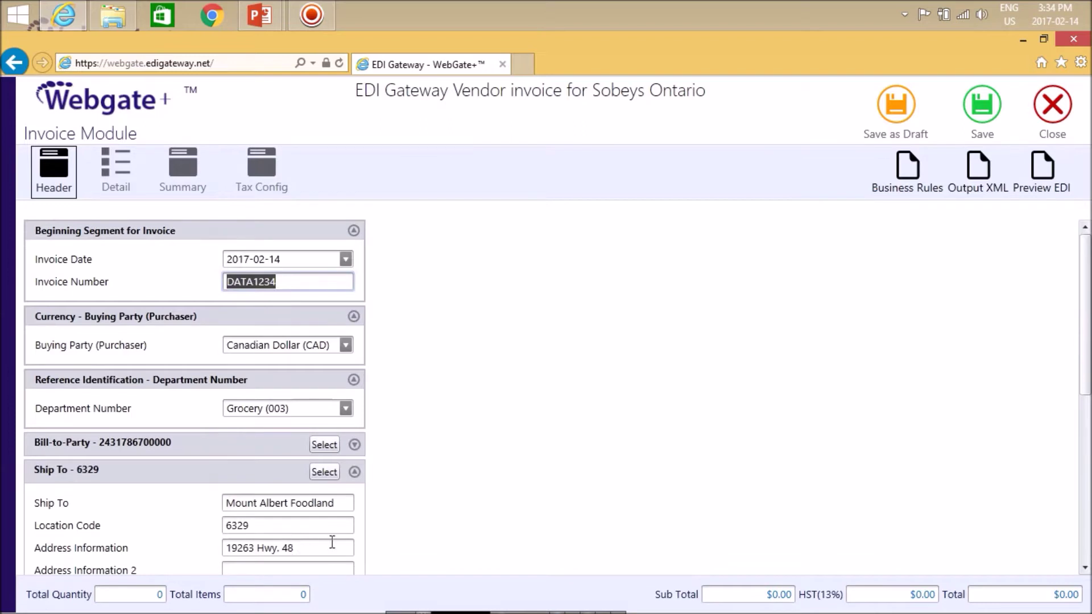
Change the Terms Discount Days Due from 10 to 15.
scroll(1084, 568, "down", 4)
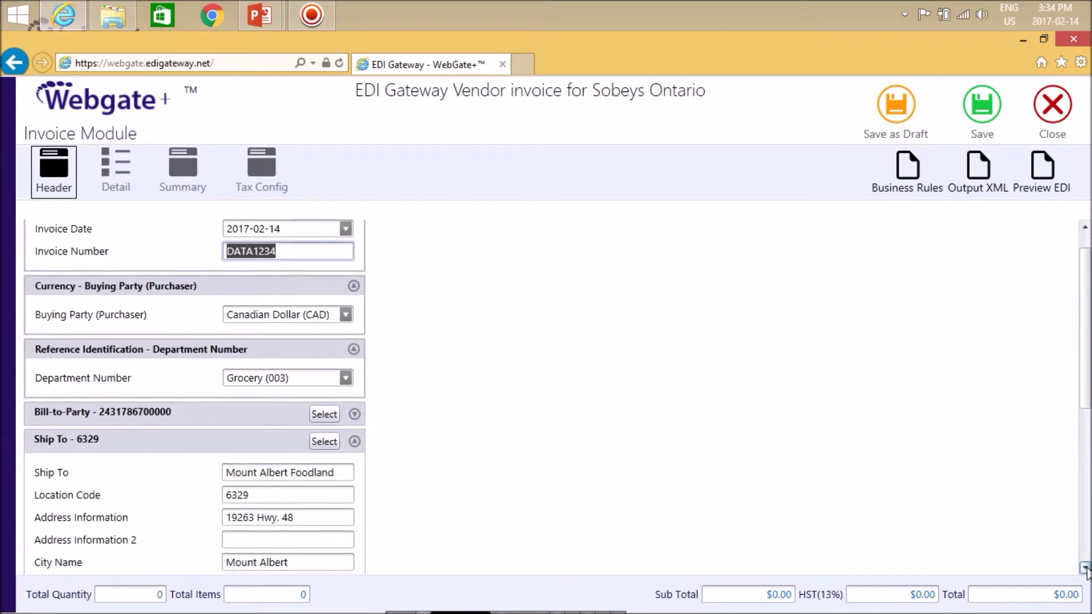
scroll(1084, 568, "down", 3)
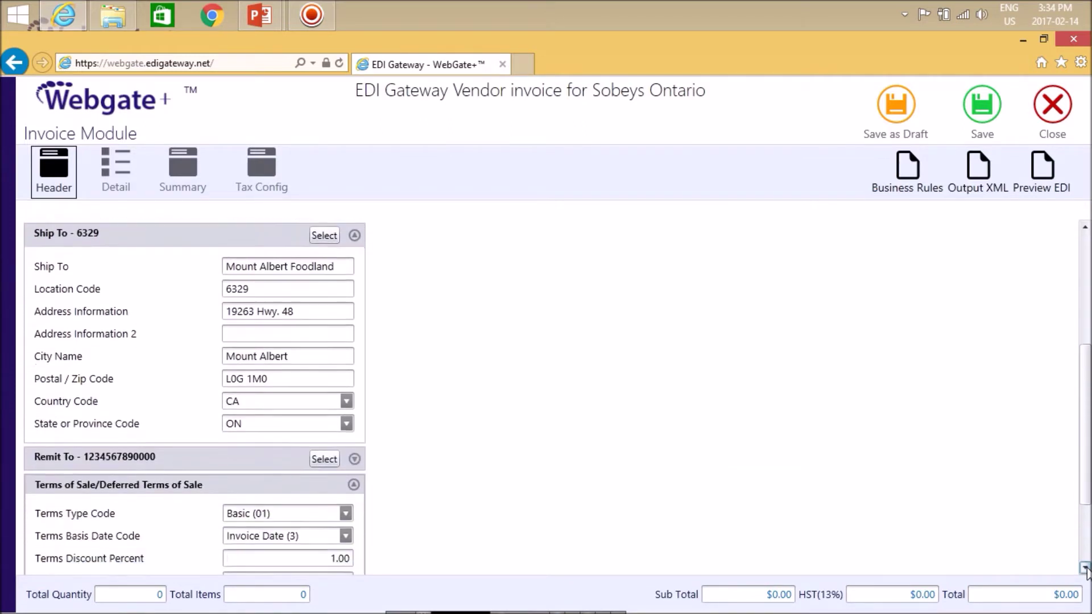
scroll(1084, 568, "down", 1)
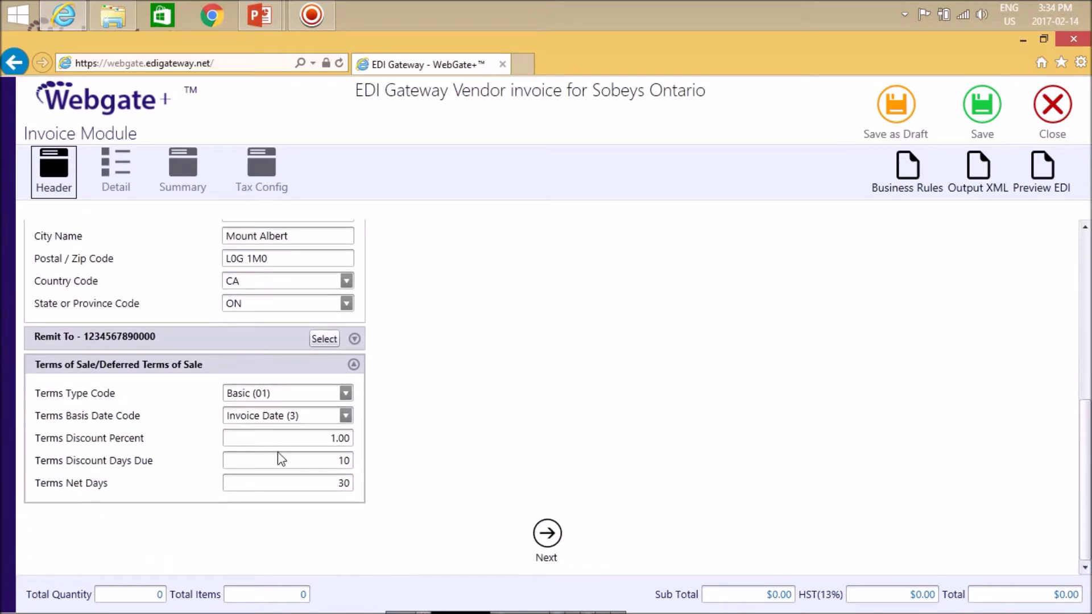
left_click(314, 457)
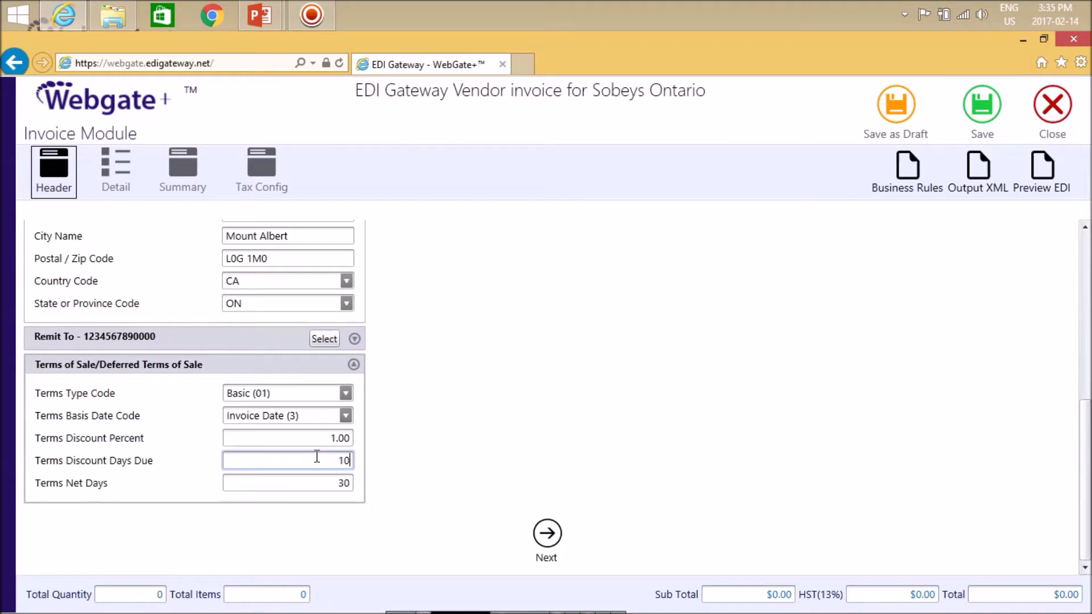
double_click(330, 460)
type("15")
Add items 9728 PAESE MIO RED PESTO and 9727 BLACK OLIVE PASTE to the invoice detail.
left_click(112, 177)
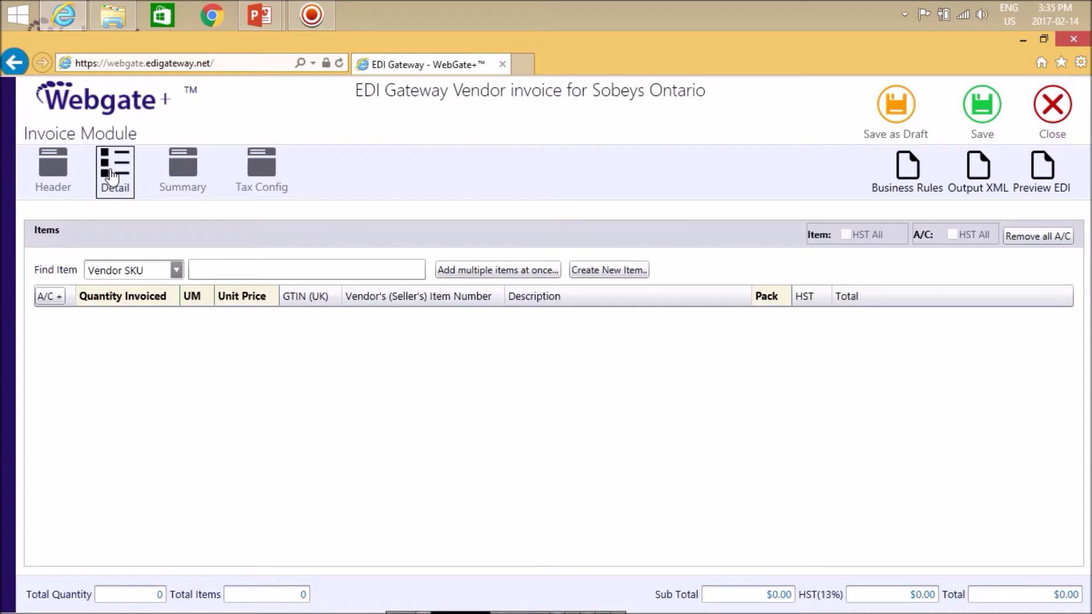
left_click(462, 272)
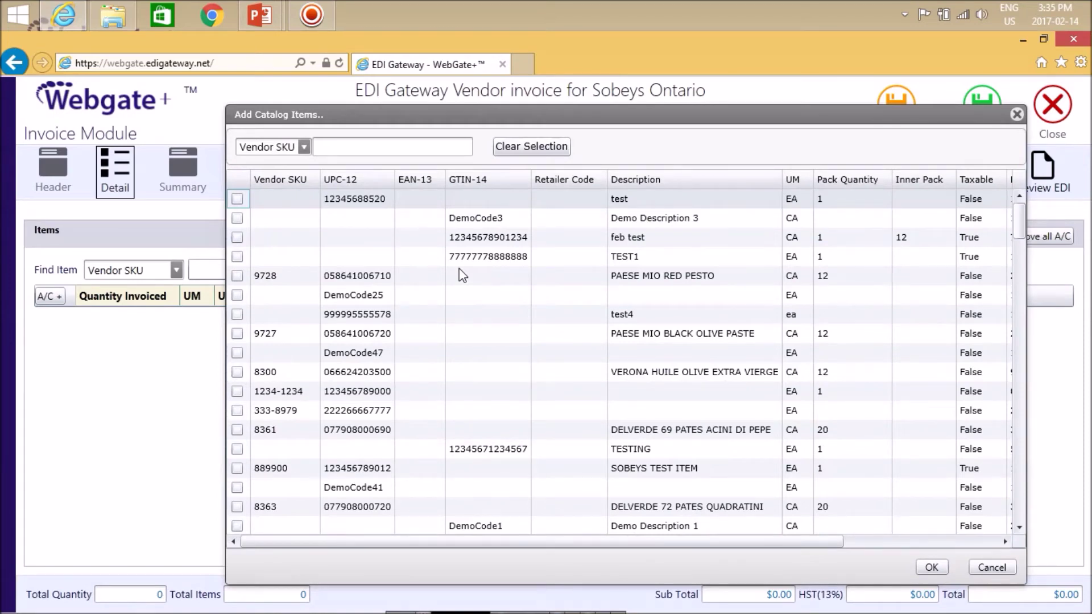
left_click(237, 276)
left_click(237, 333)
left_click(932, 567)
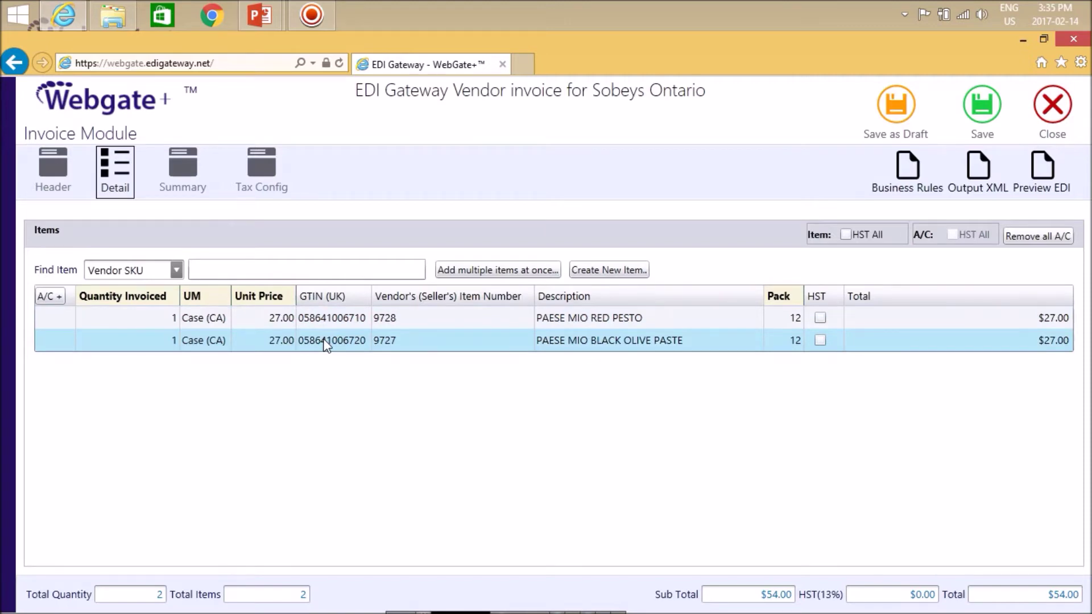
Reopen the item catalog, switch its search field to UPC-12, then close it without adding.
left_click(497, 270)
left_click(309, 146)
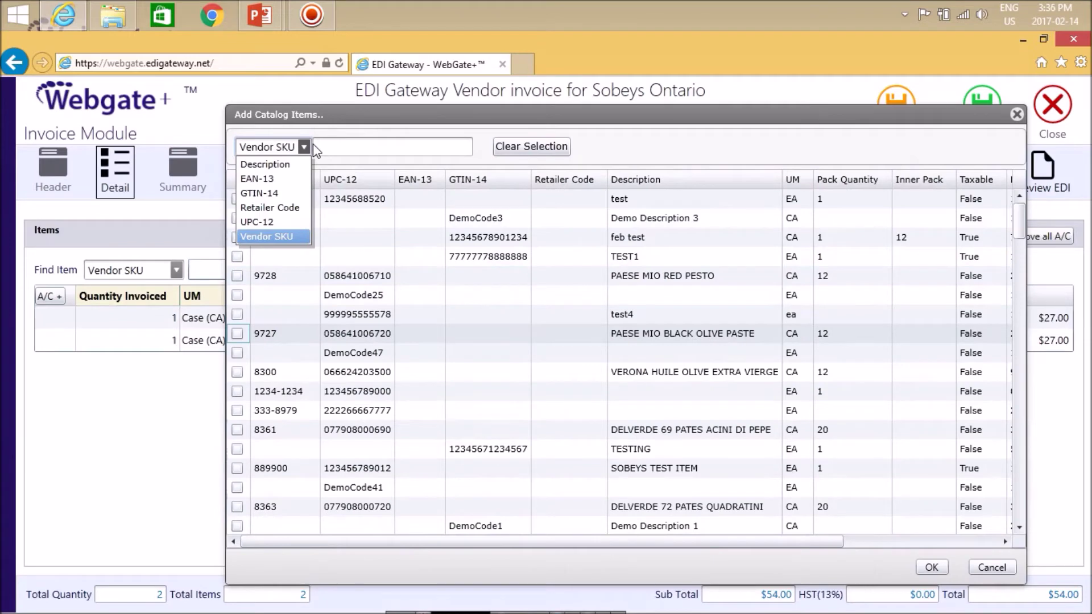
left_click(274, 222)
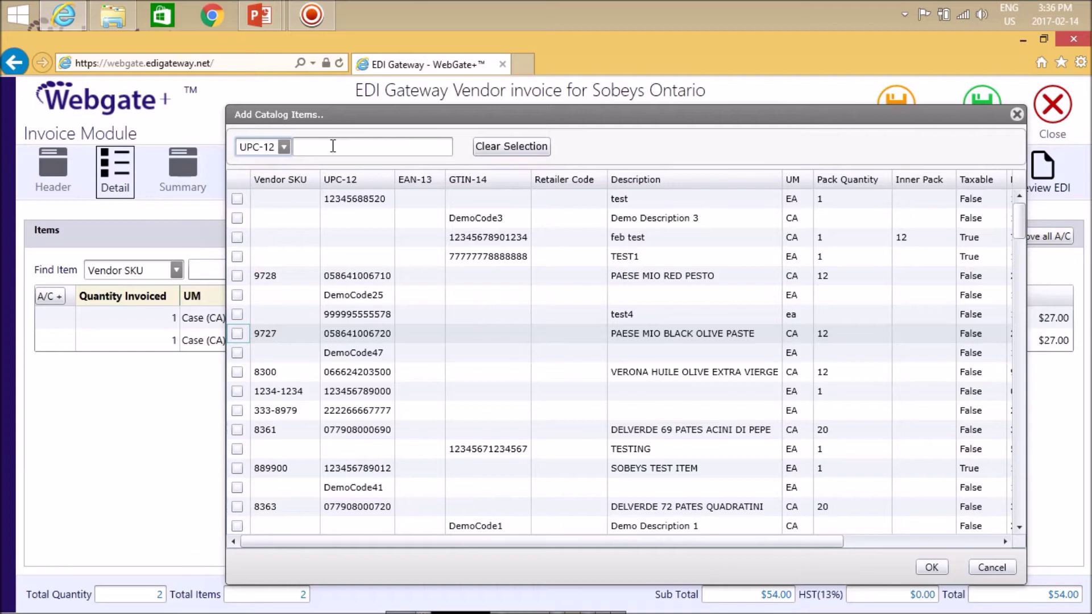
key("Escape")
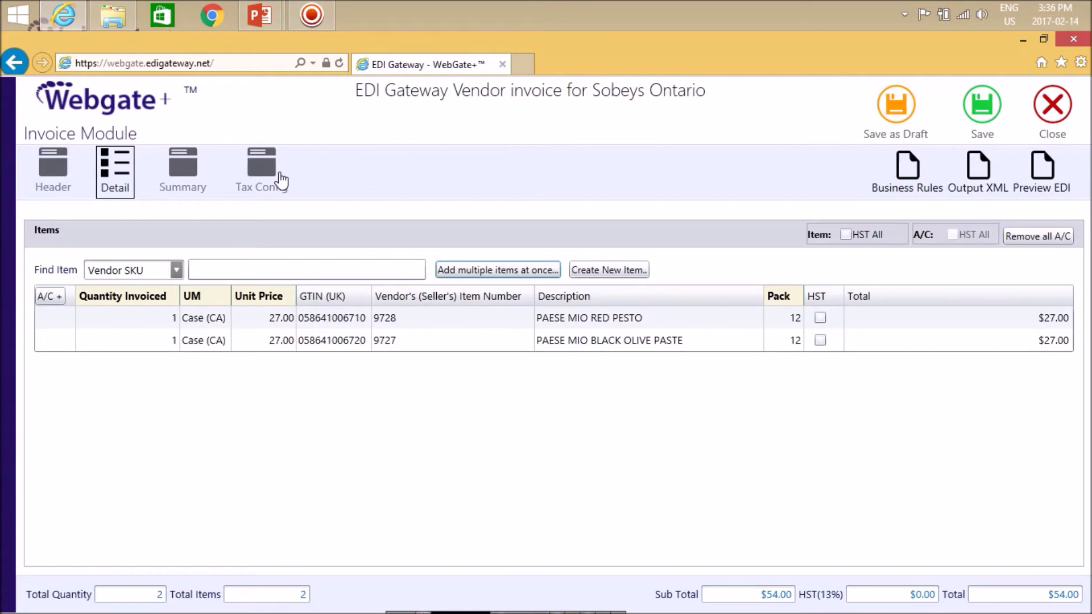
Enable custom tax percentages, with HST at 0% and GST at 5%.
left_click(272, 177)
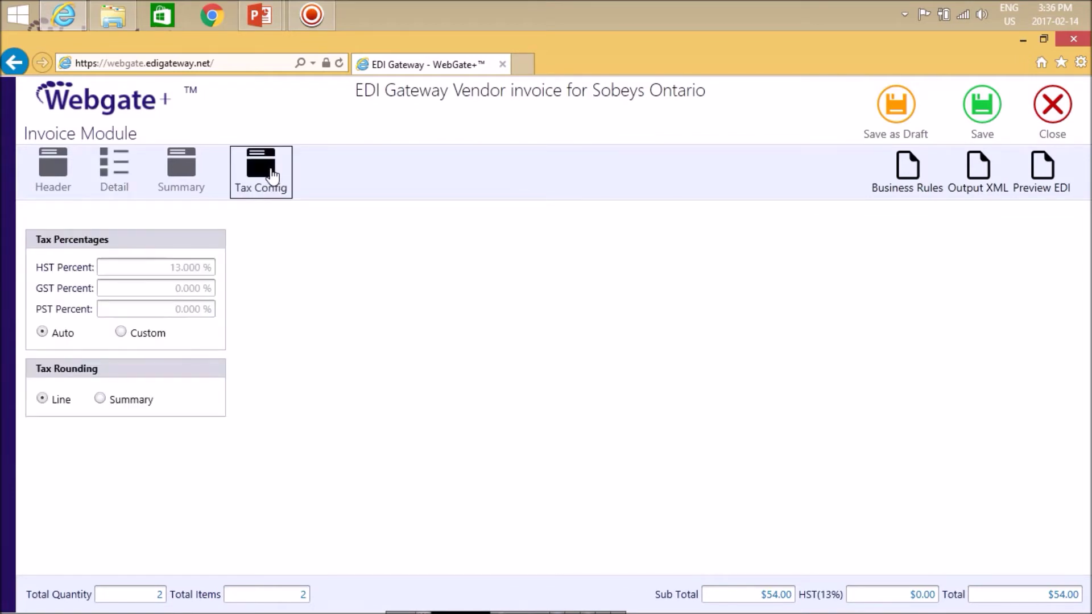
left_click(162, 335)
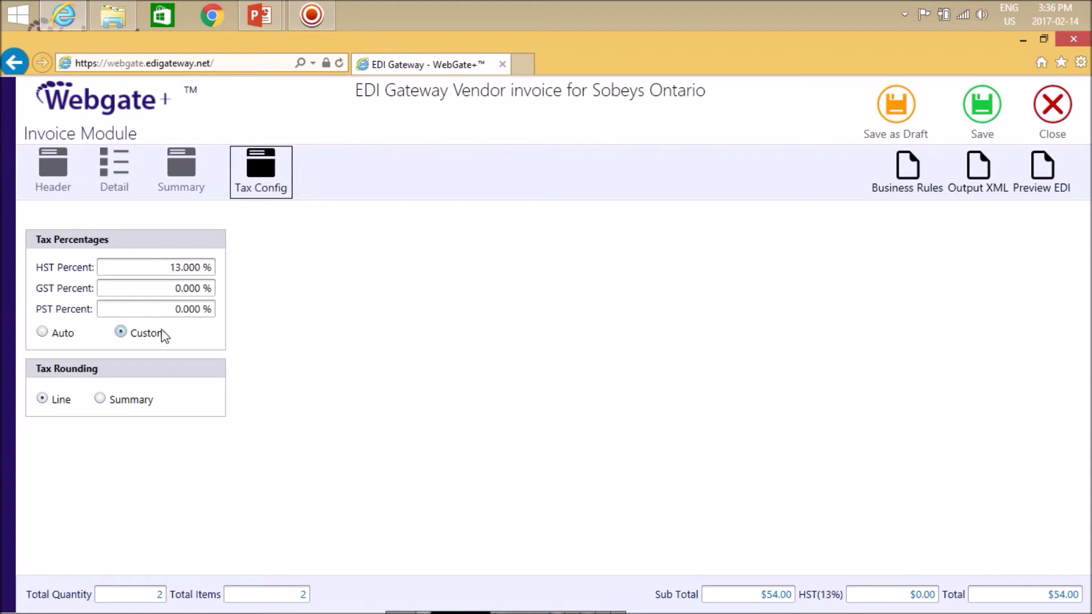
left_click(164, 269)
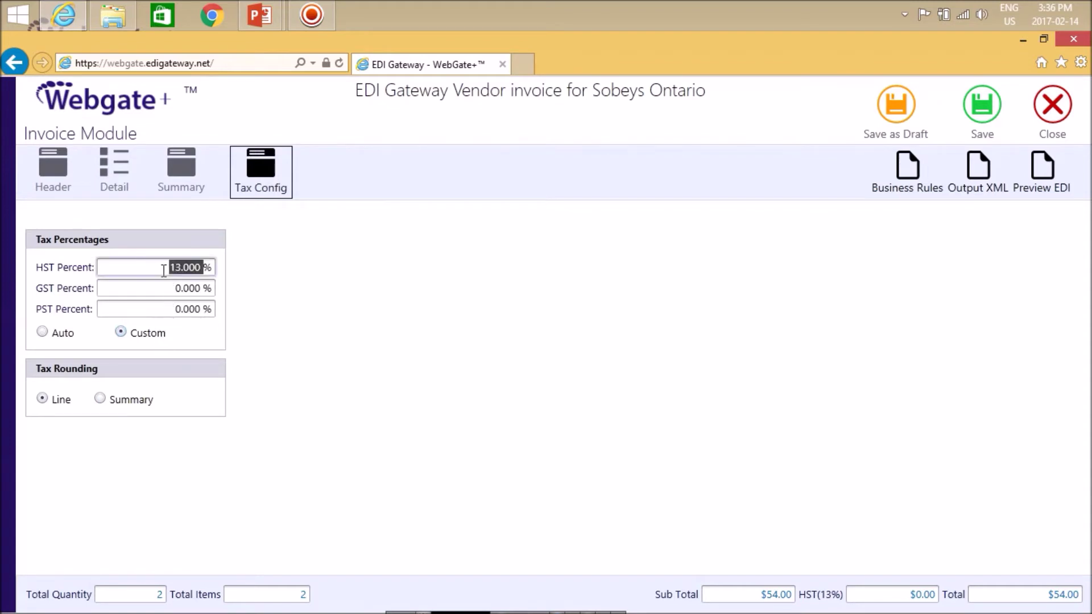
key("BackSpace")
left_click(160, 289)
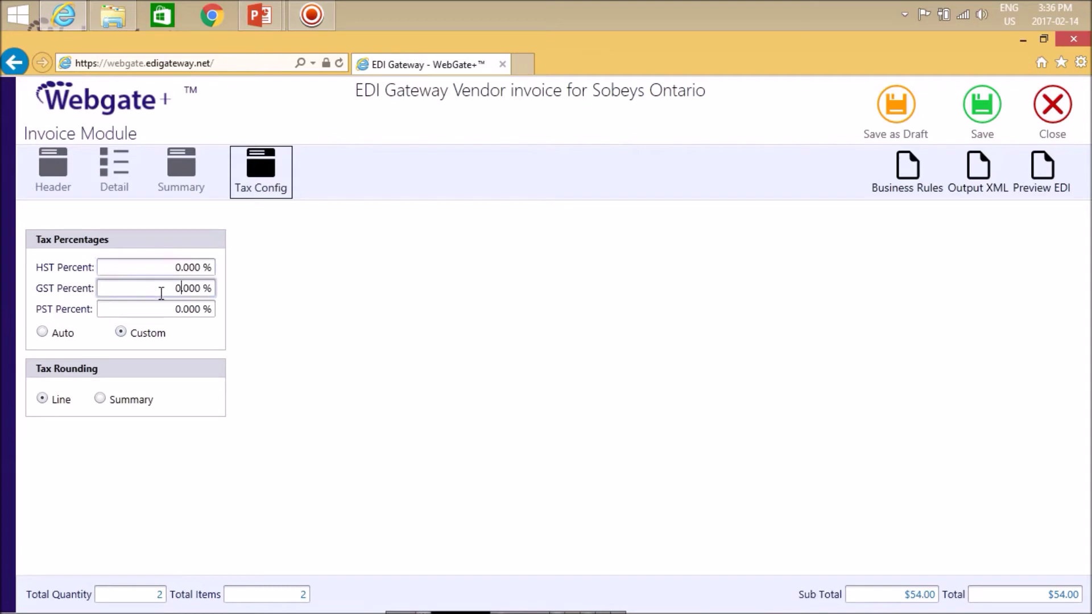
type("5")
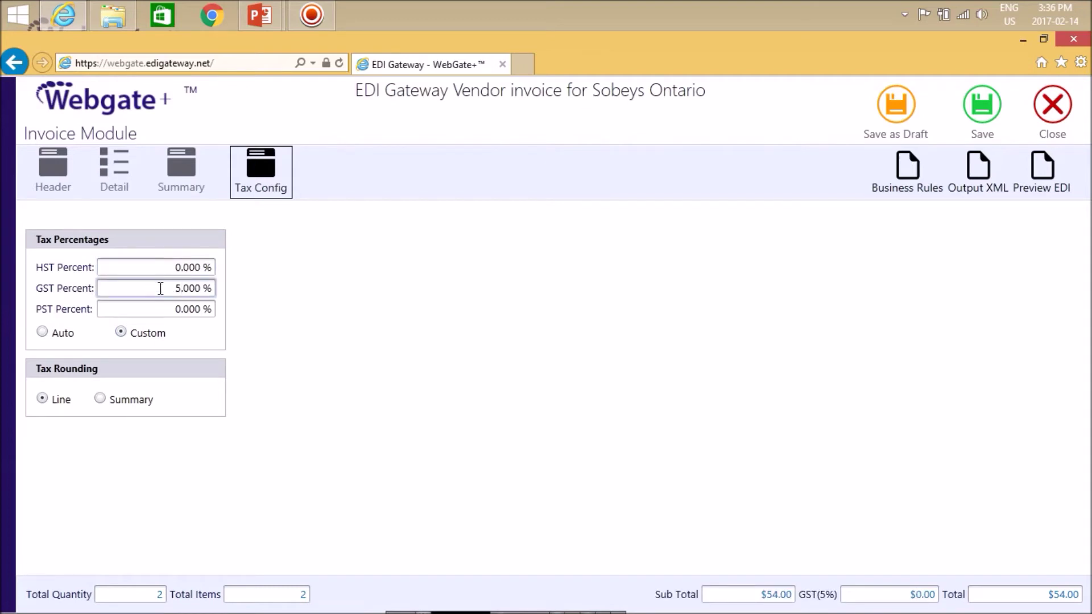
left_click(106, 174)
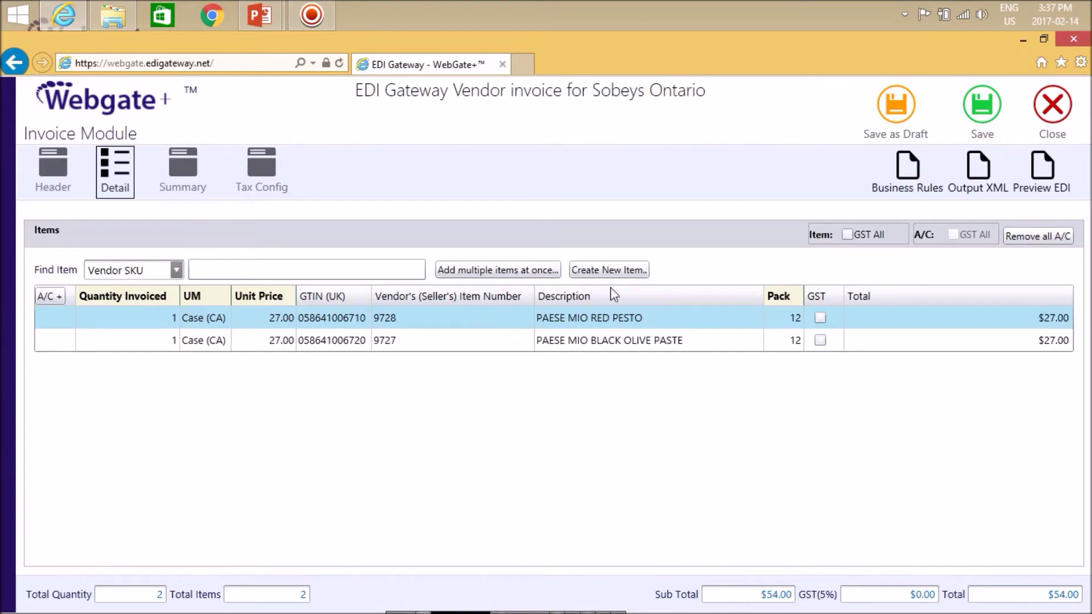
Apply GST to the red pesto line and then to all item lines.
left_click(819, 318)
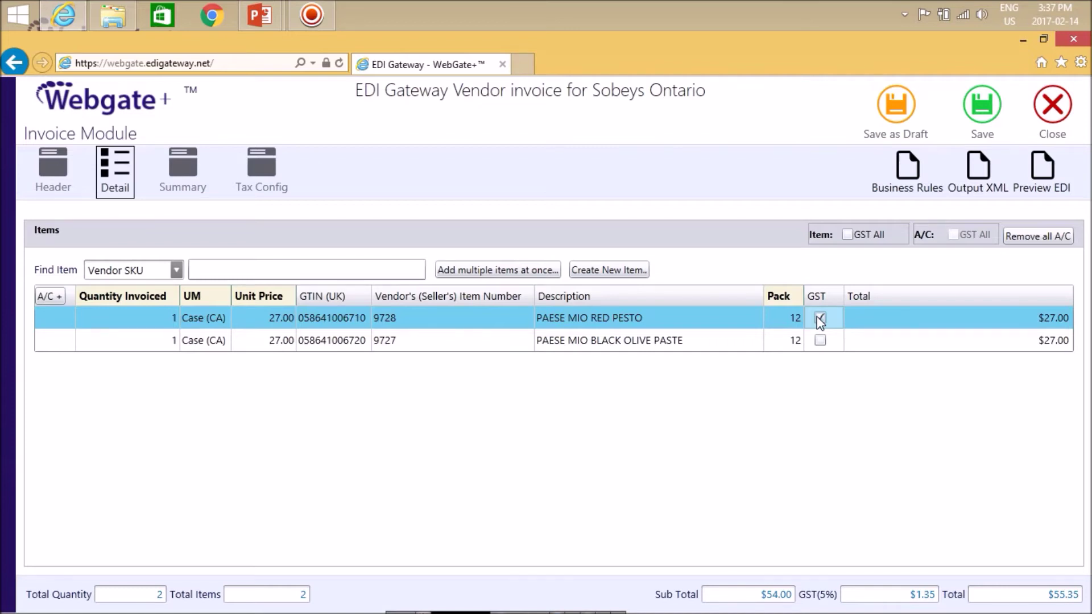
left_click(860, 233)
Add a $5.00 advertising allowance to the PAESE MIO RED PESTO line.
double_click(183, 319)
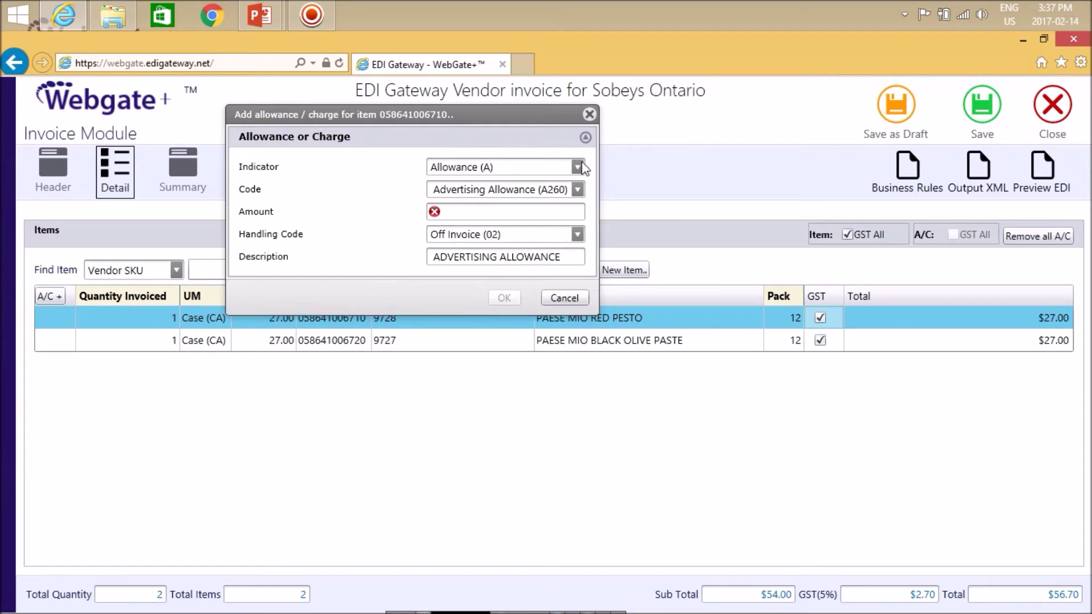
type("5.00")
left_click(502, 298)
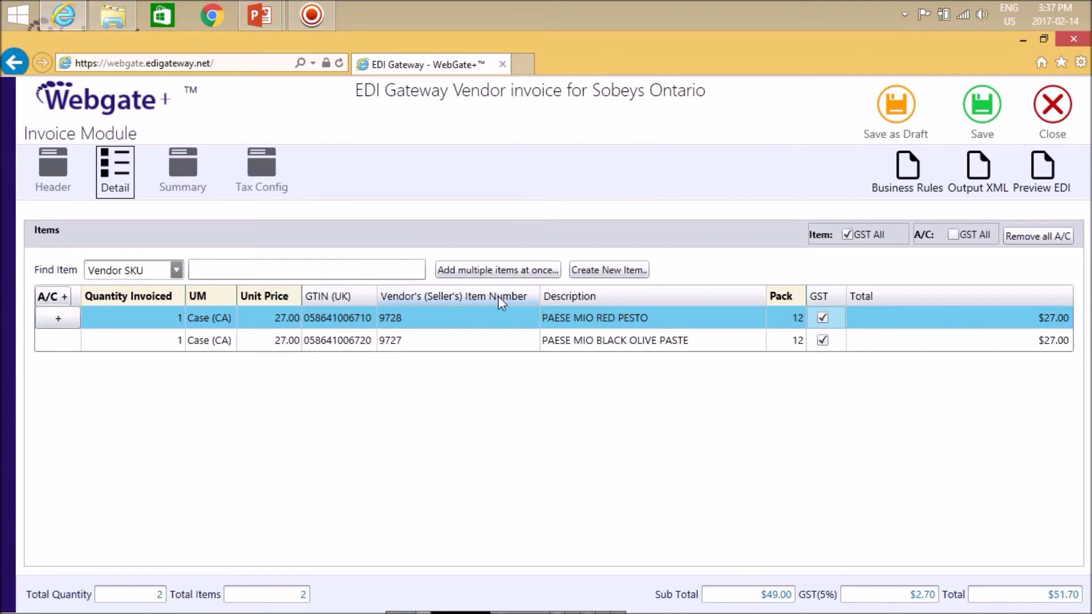
On the Summary tab, add a $10.00 invoice-level Charge with code Deposit Charges (C090).
left_click(183, 173)
left_click(144, 494)
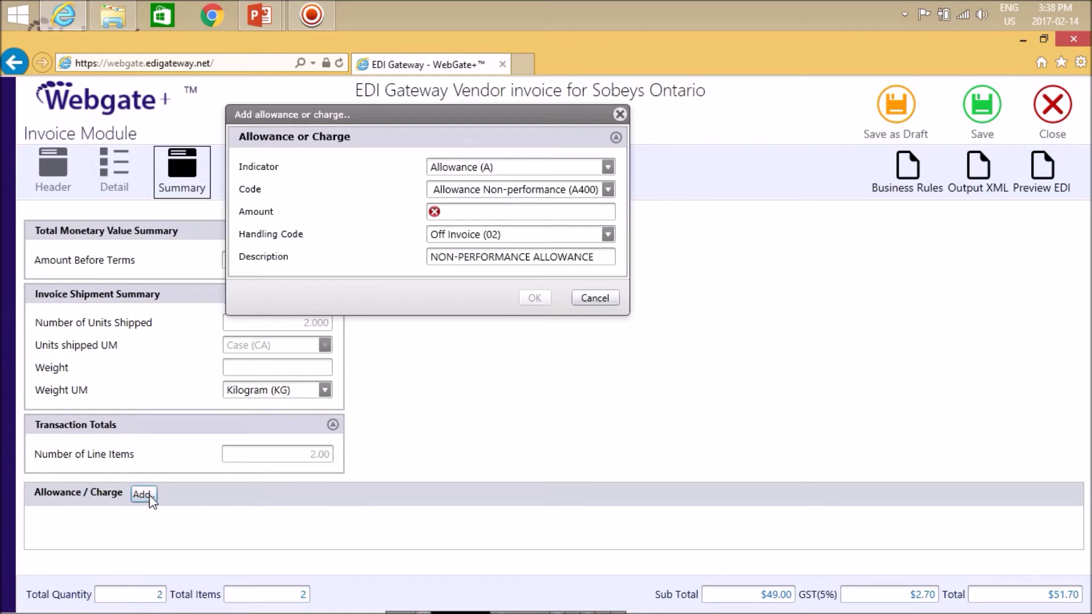
left_click(606, 167)
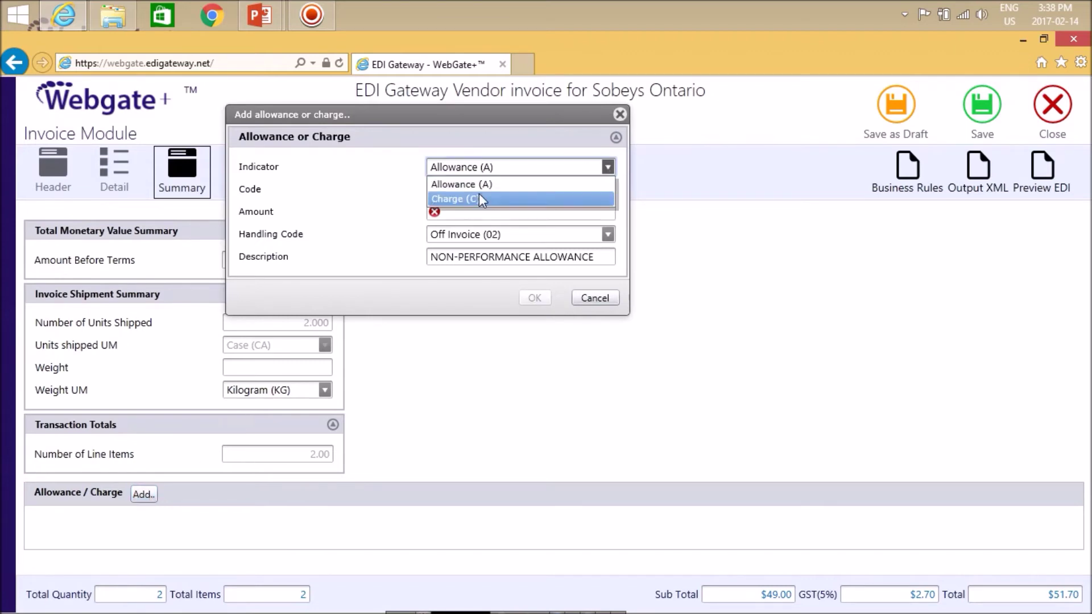
left_click(479, 198)
left_click(602, 189)
left_click(522, 222)
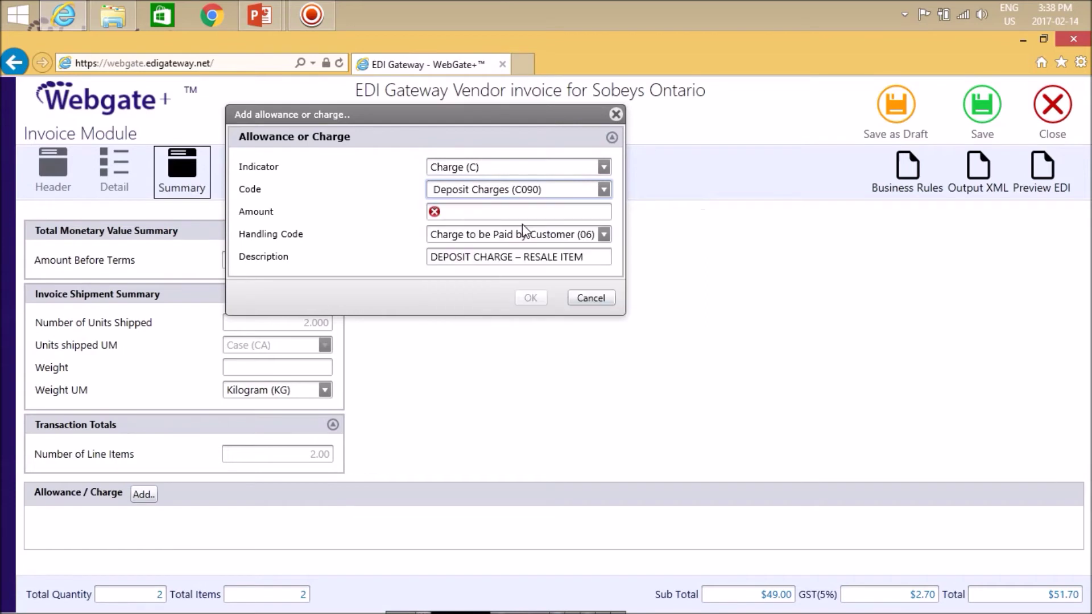
left_click(504, 211)
type("10")
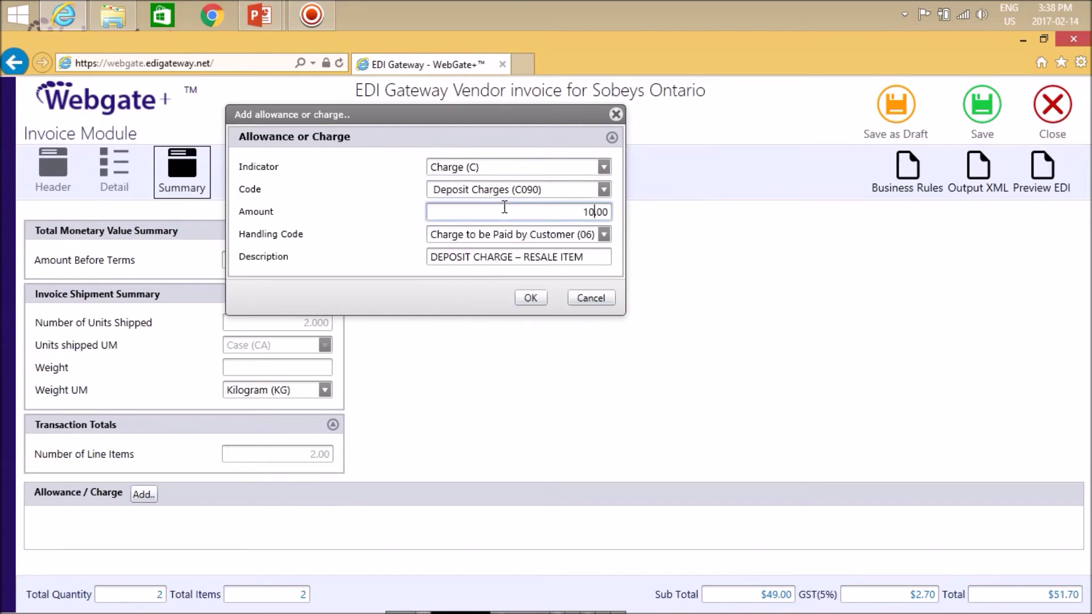
left_click(531, 298)
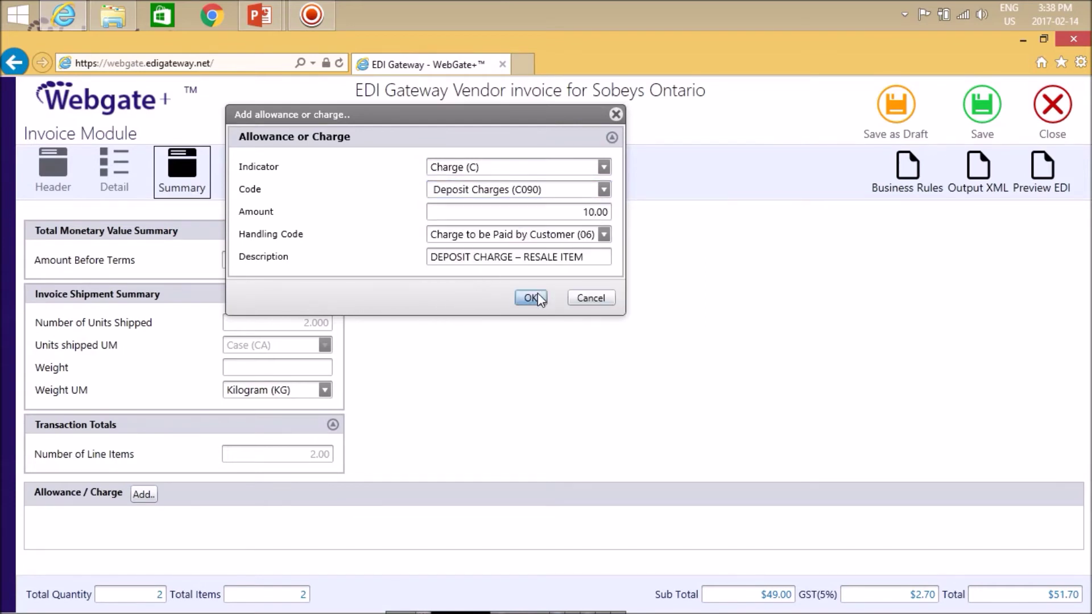
left_click(116, 185)
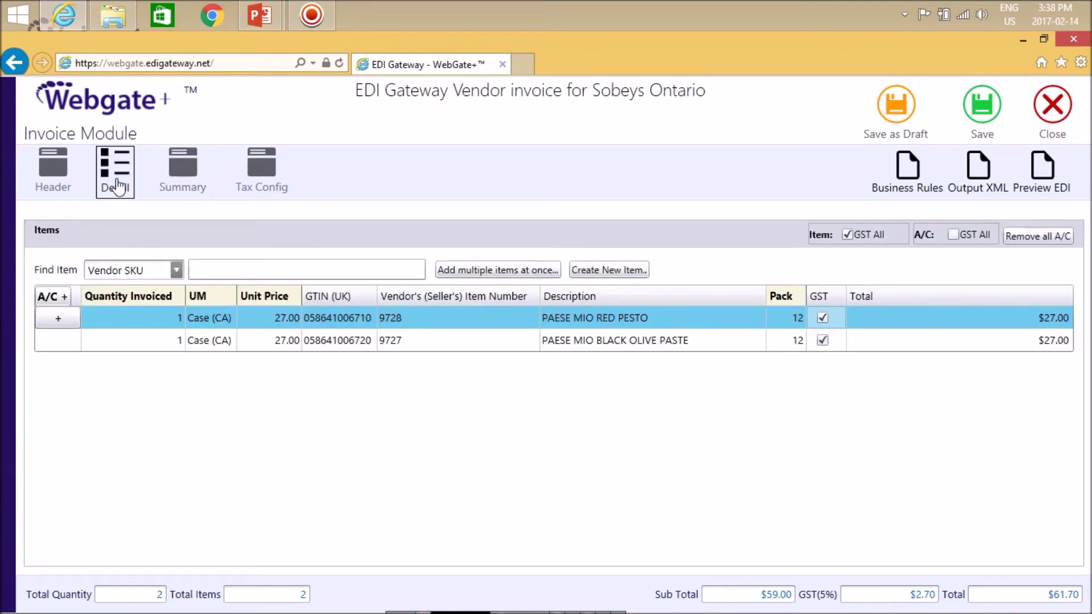
Apply GST to the red pesto line's advertising allowance and the deposit charge, bringing GST to $2.95 and the total to $61.95.
left_click(58, 320)
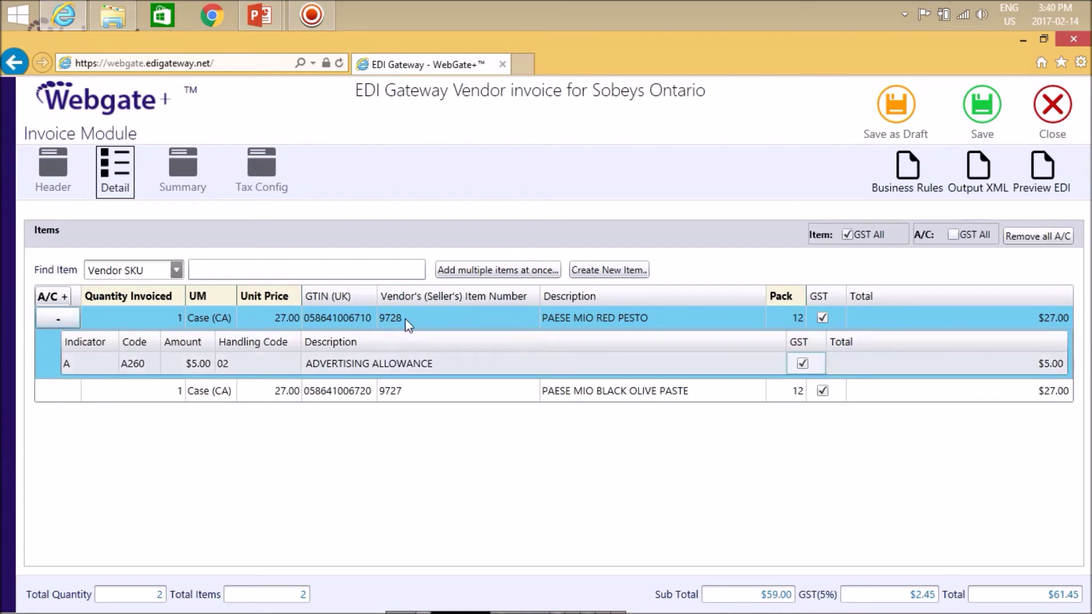
left_click(802, 362)
left_click(186, 175)
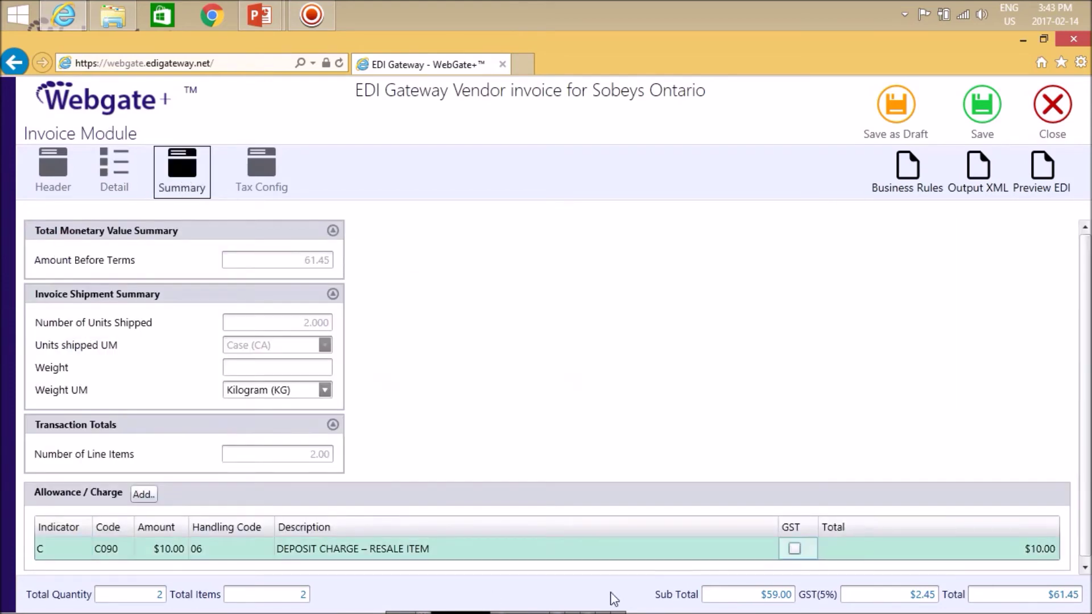
left_click(793, 549)
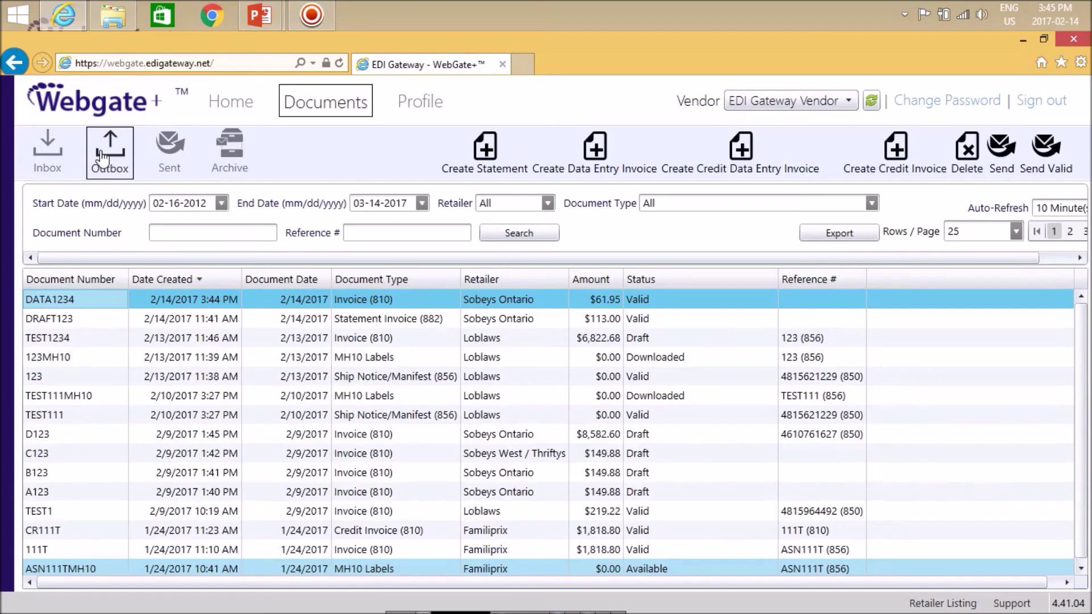
Send the $61.95 Sobeys Ontario invoice DATA1234 from the Outbox and confirm.
right_click(51, 300)
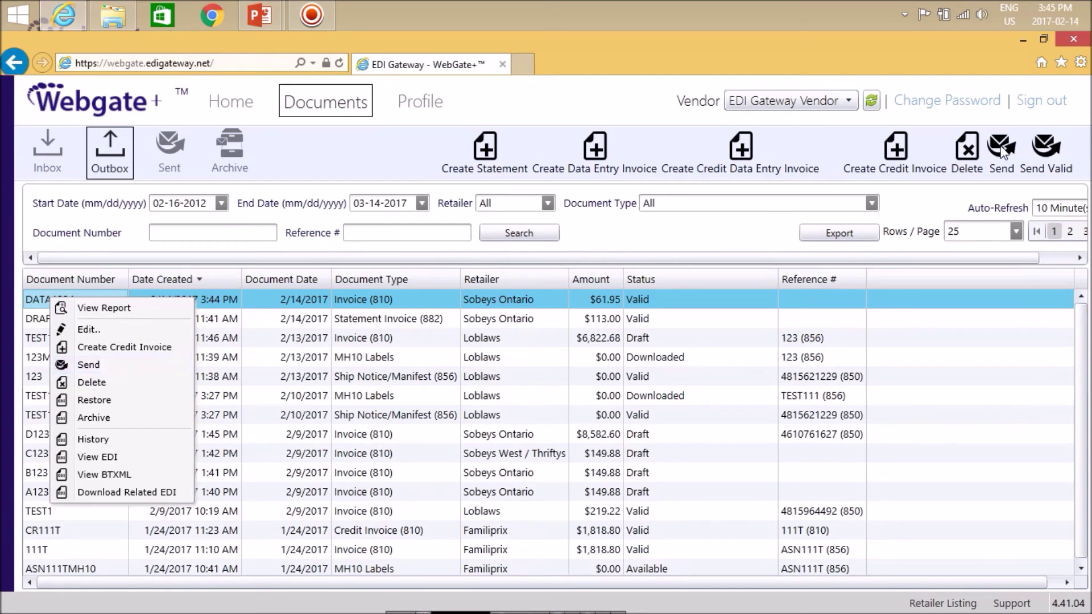
left_click(1005, 152)
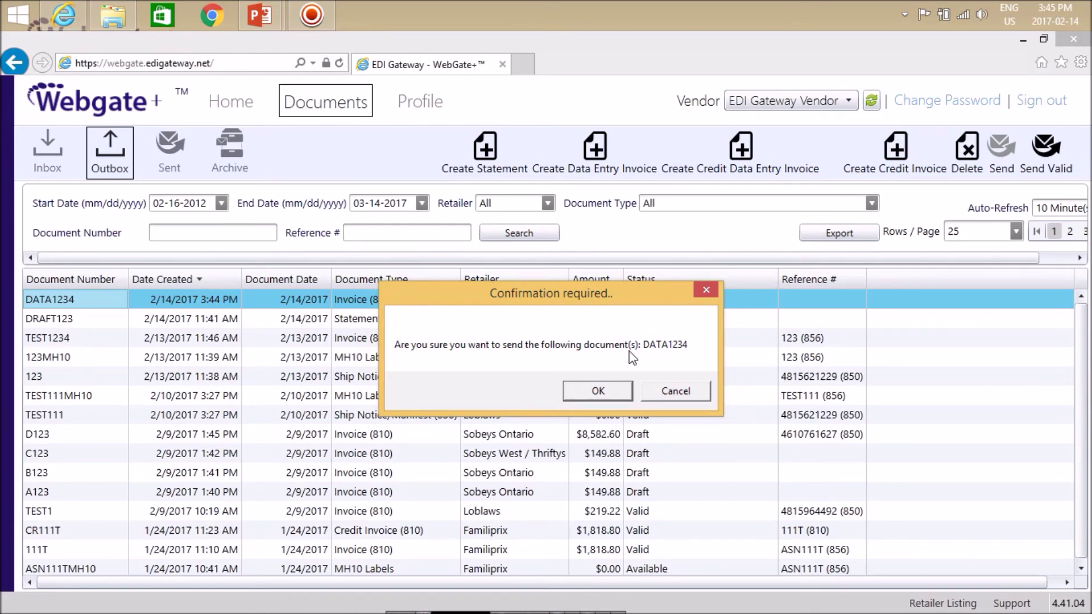
left_click(606, 391)
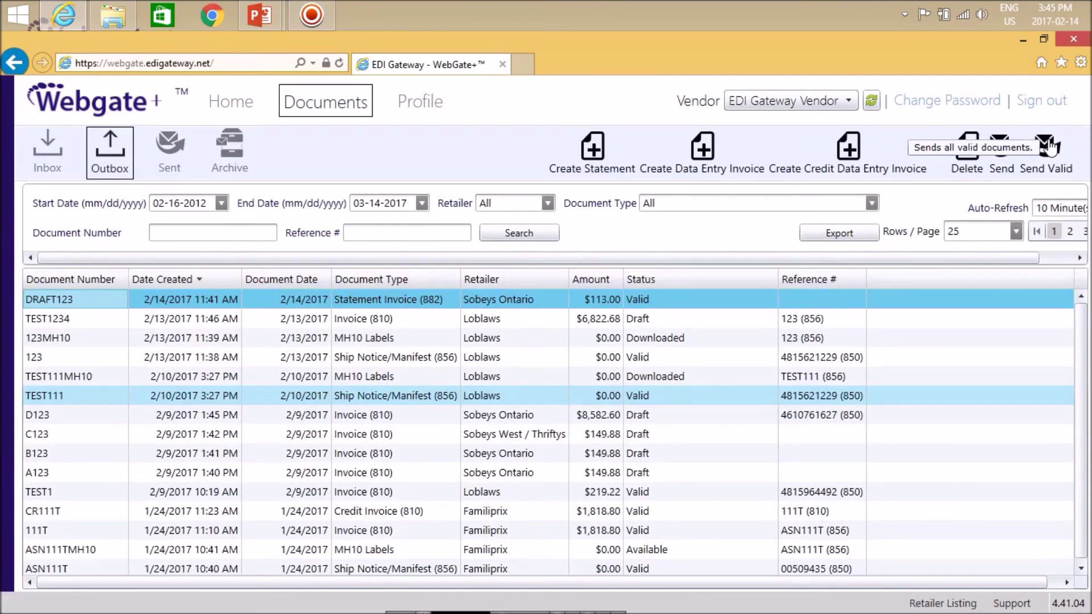
Re-save the $8,582.60 draft invoice D123 as valid, then view the Sent list, where DATA1234 is queued.
right_click(65, 423)
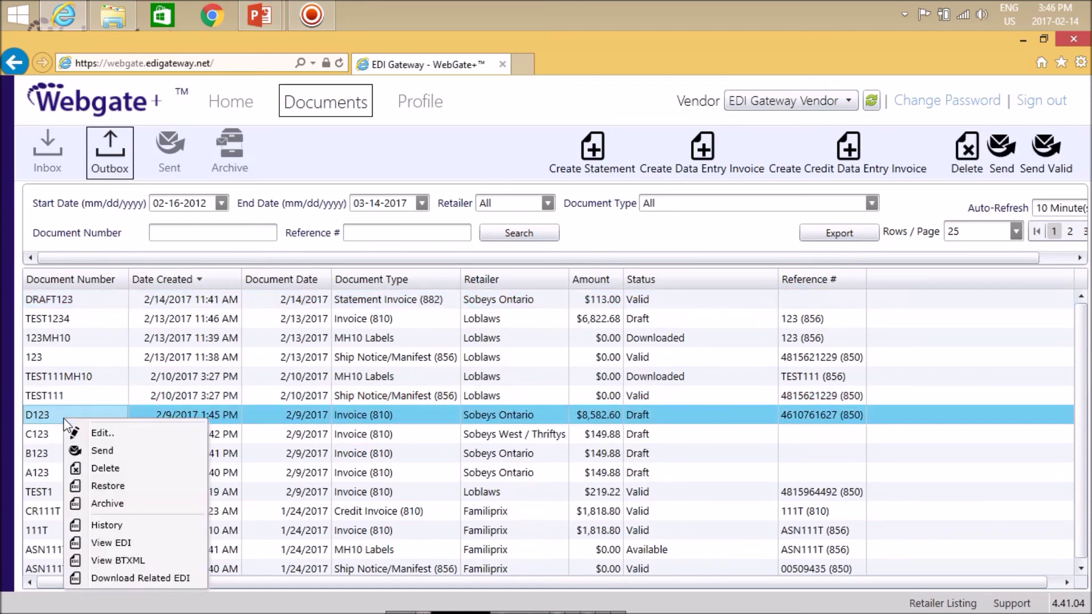
left_click(100, 434)
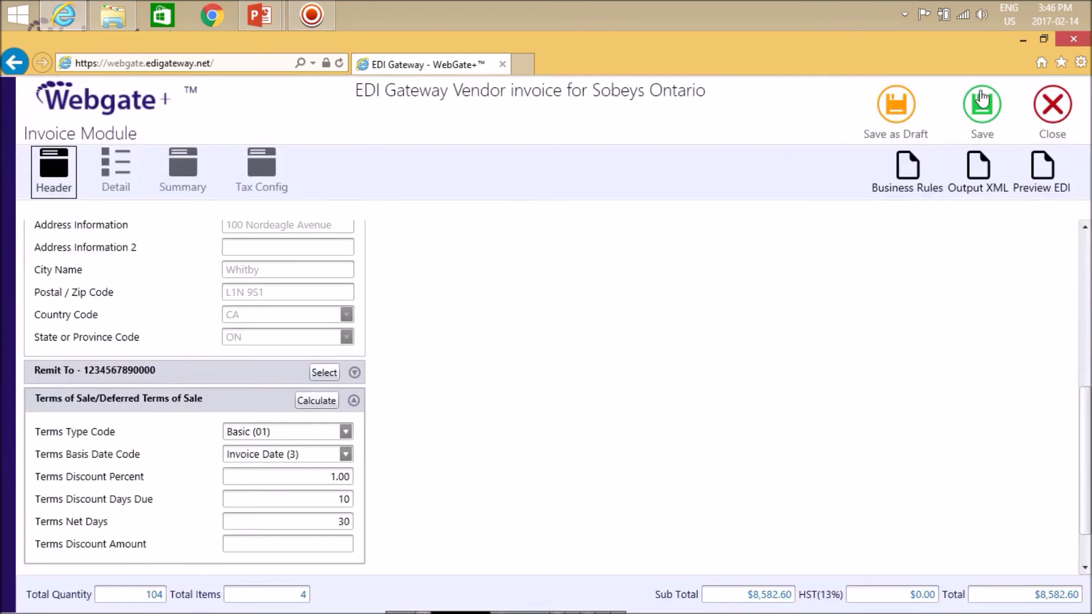
left_click(982, 100)
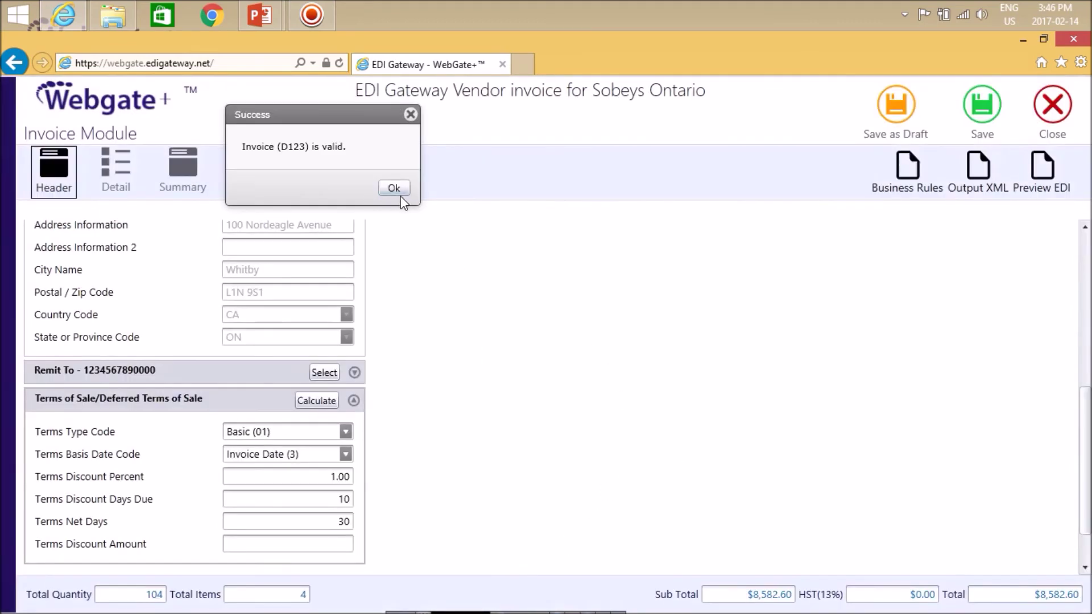
left_click(394, 190)
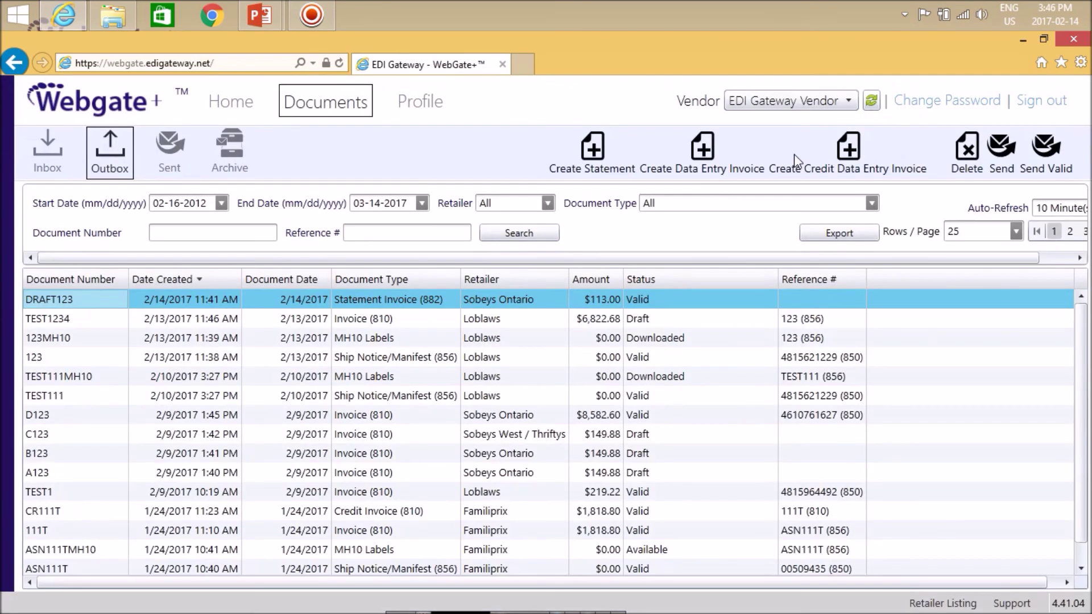
left_click(177, 161)
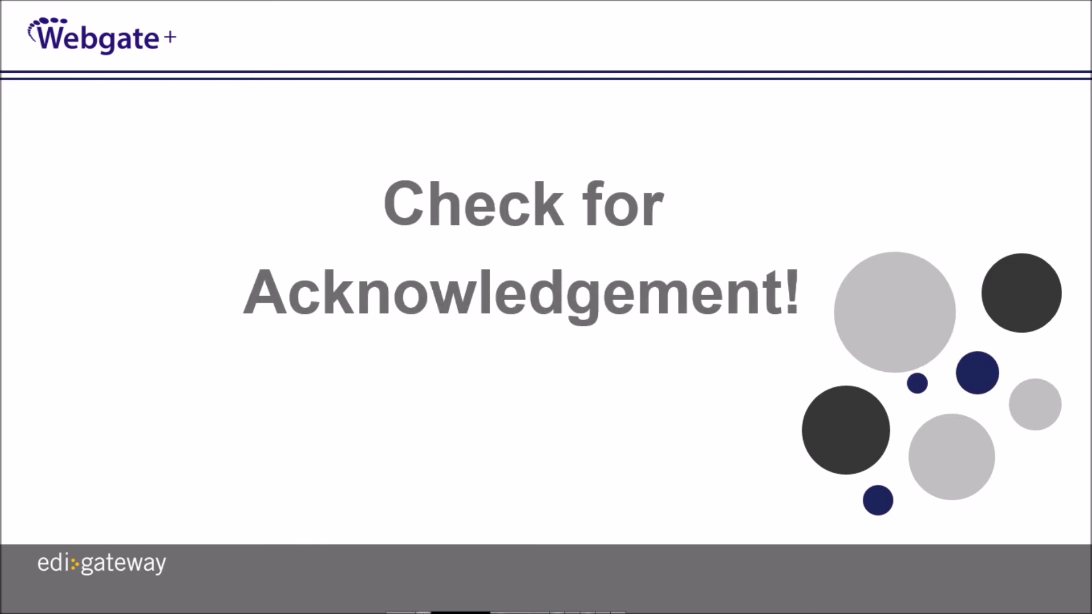
Advance the slideshow past 'Check for Acknowledgement!' to the 'Congratulations!' slide.
left_click(912, 59)
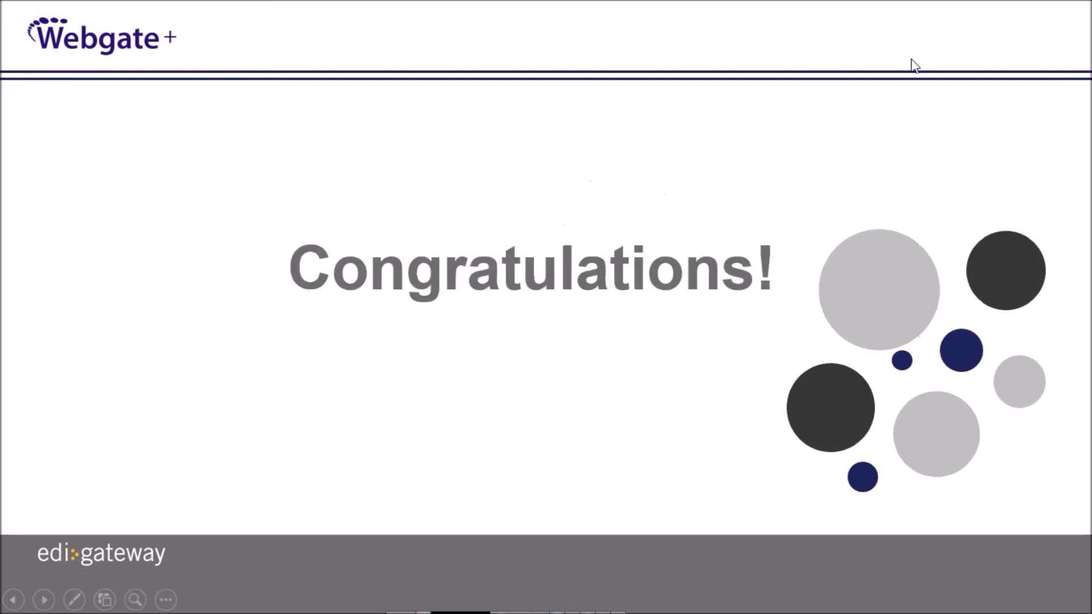